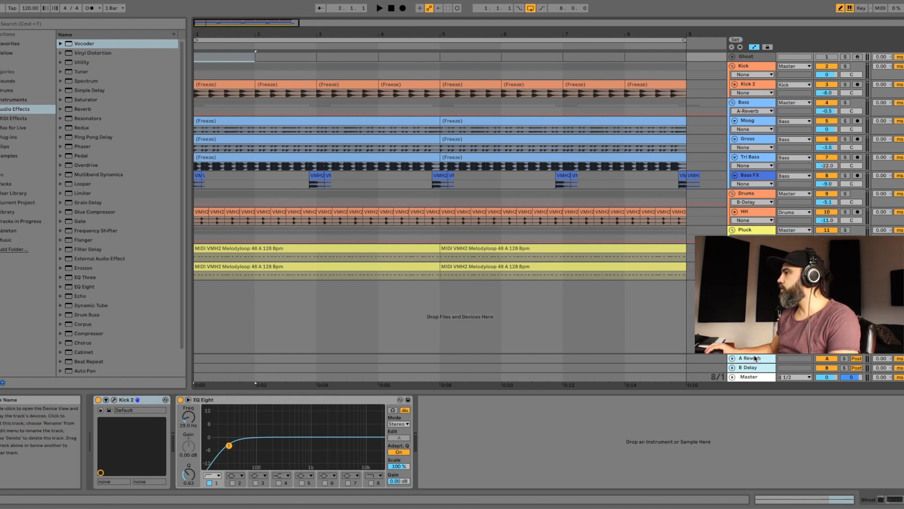
# Step: Examine the effect chains on the A Reverb and B Delay returns, including the Cathedral reverb's dry/wet setting
pyautogui.click(756, 358)
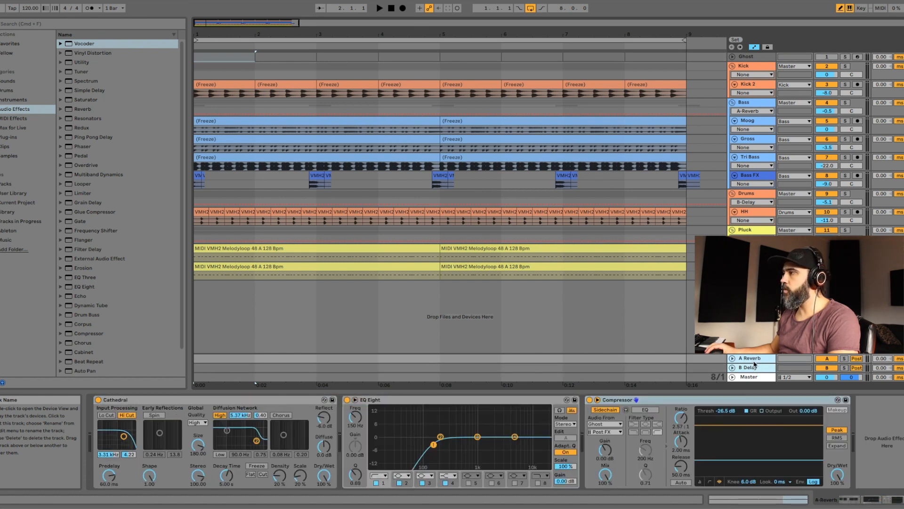
pyautogui.click(754, 368)
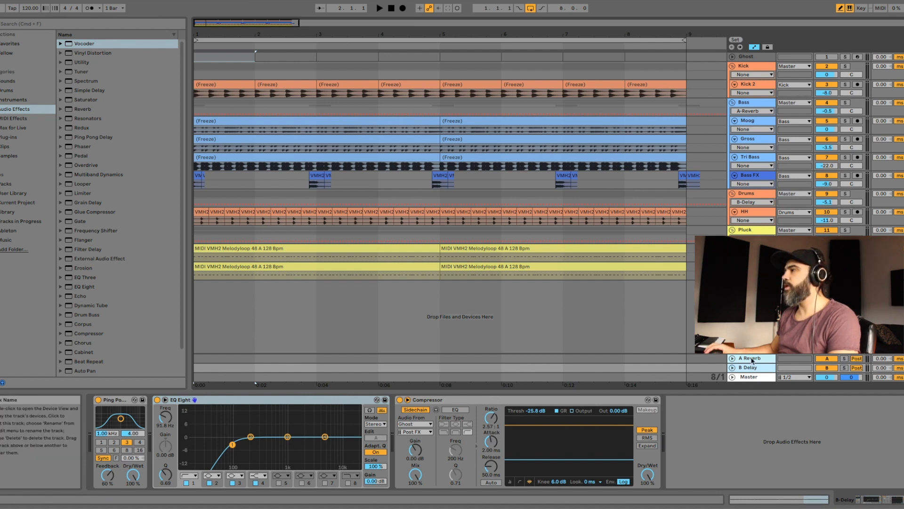
pyautogui.click(752, 359)
pyautogui.click(752, 368)
pyautogui.click(754, 361)
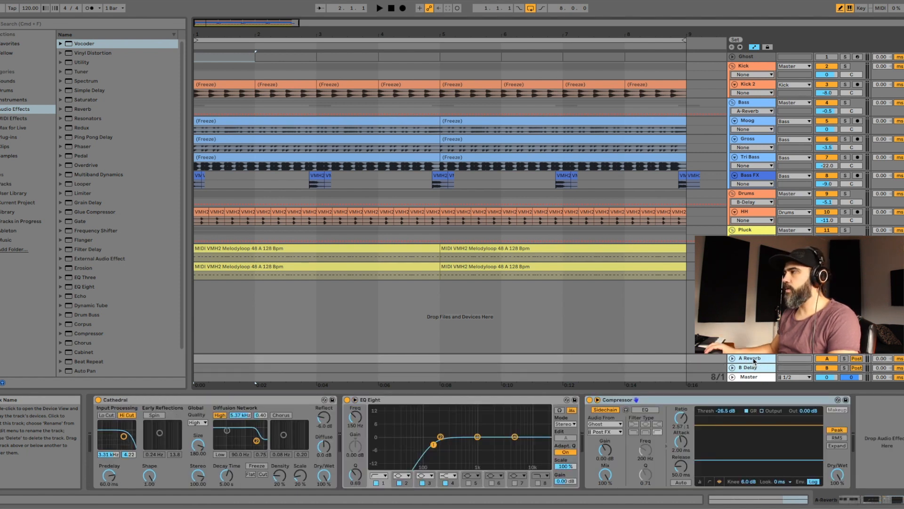
pyautogui.click(115, 401)
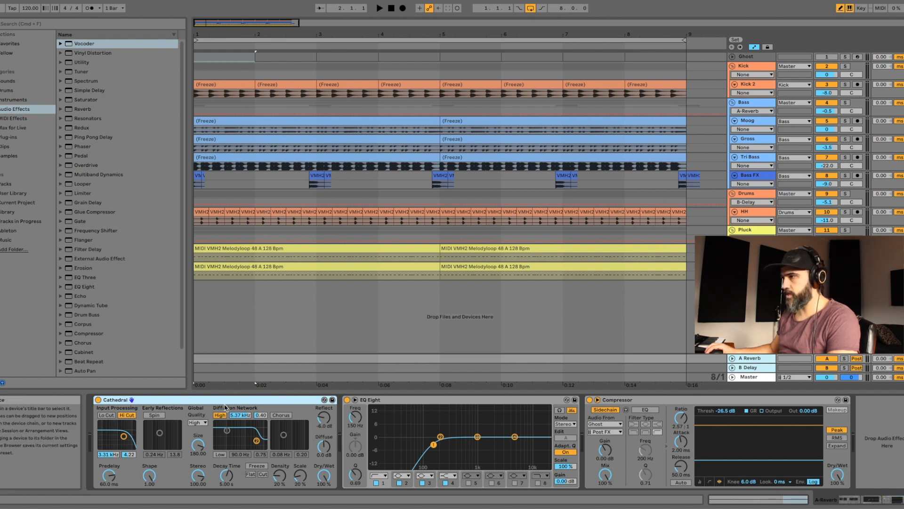
pyautogui.moveTo(324, 476); pyautogui.dragTo(324, 480)
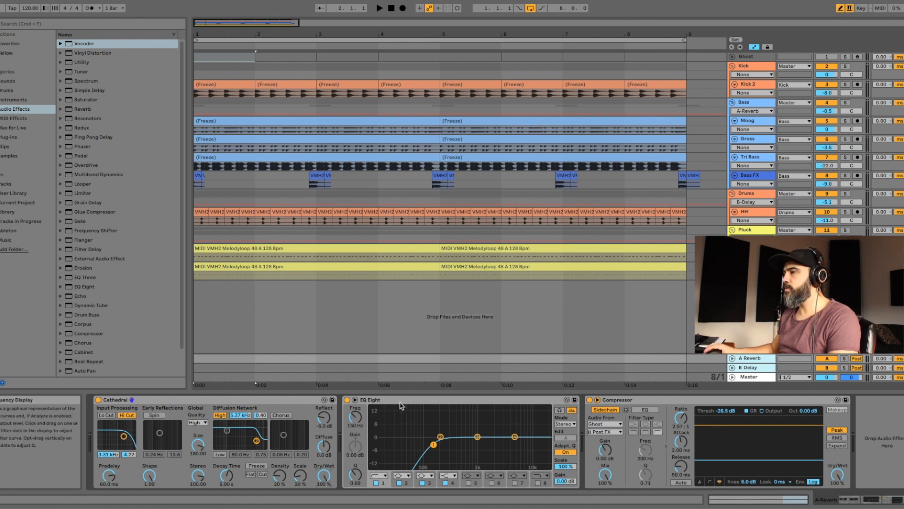
# Step: In the A Reverb return's EQ Eight, set the low-cut frequency to about 163 Hz and the high band's gain to about 0.12 dB
pyautogui.click(439, 438)
pyautogui.moveTo(434, 445)
pyautogui.mouseDown()
pyautogui.moveTo(405, 443)
pyautogui.moveTo(433, 444)
pyautogui.mouseUp()
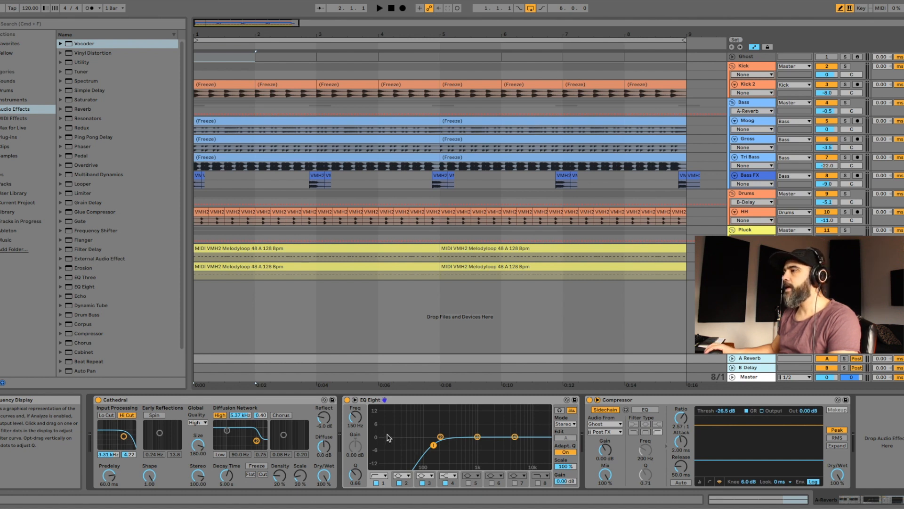
pyautogui.moveTo(434, 445); pyautogui.dragTo(436, 445)
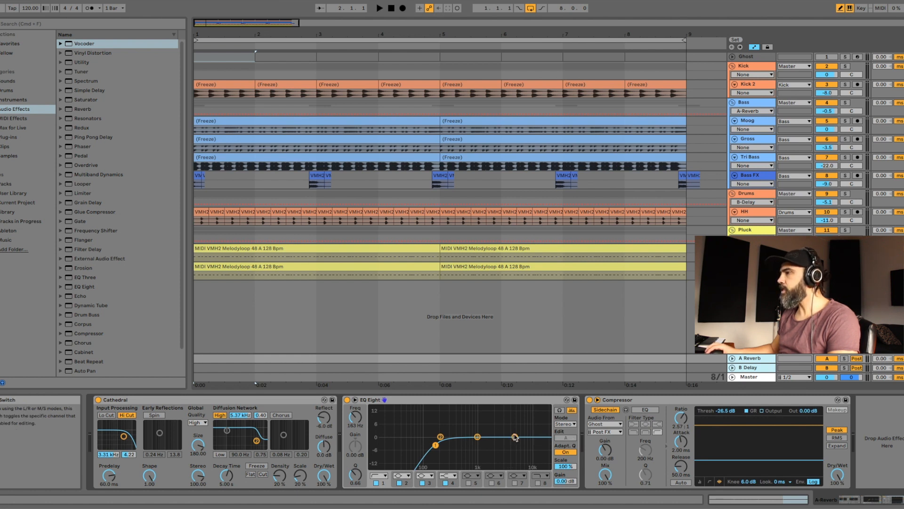
pyautogui.moveTo(515, 437); pyautogui.dragTo(515, 437)
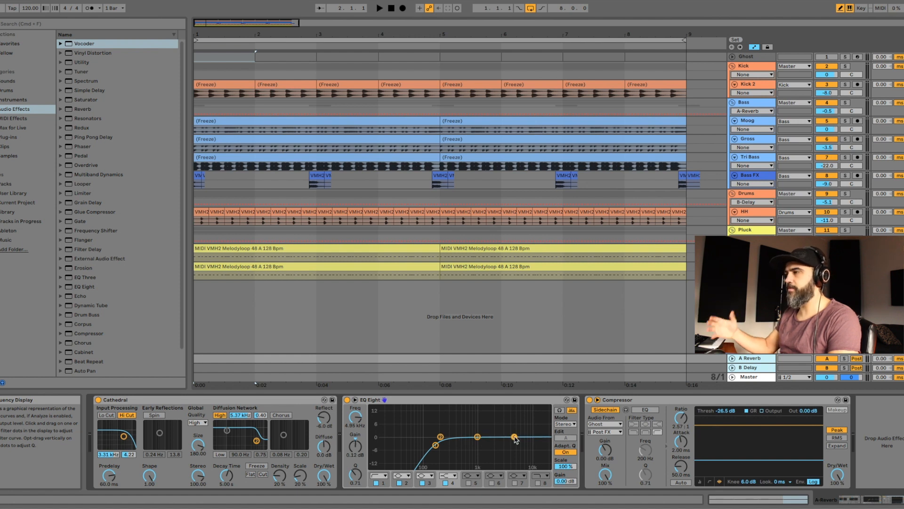
# Step: Check the sidechain source of the A Reverb return's Compressor and inspect the Ghost track that feeds it
pyautogui.click(651, 401)
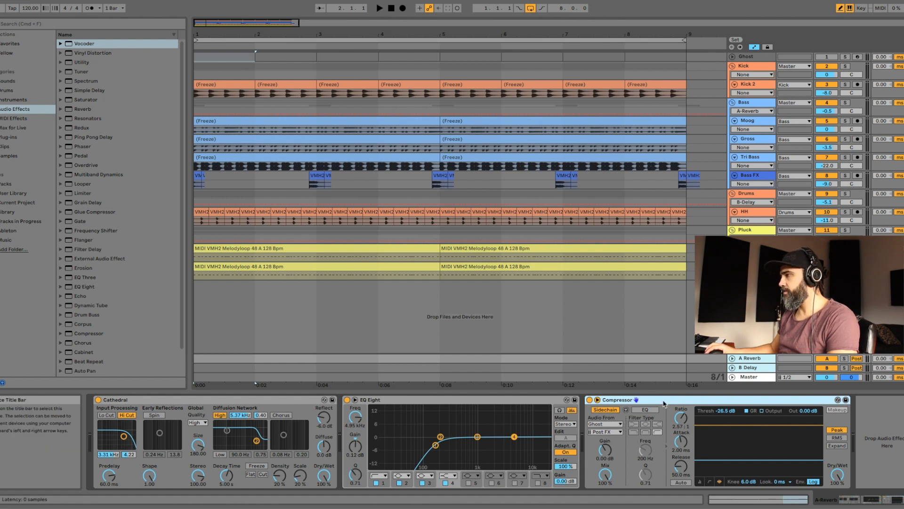
pyautogui.click(618, 425)
pyautogui.click(619, 425)
pyautogui.click(619, 425)
pyautogui.click(606, 297)
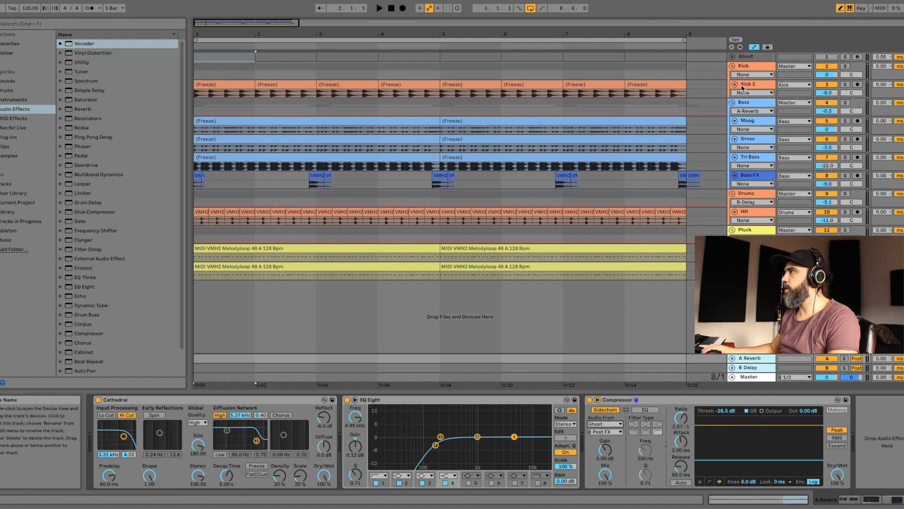
pyautogui.click(750, 56)
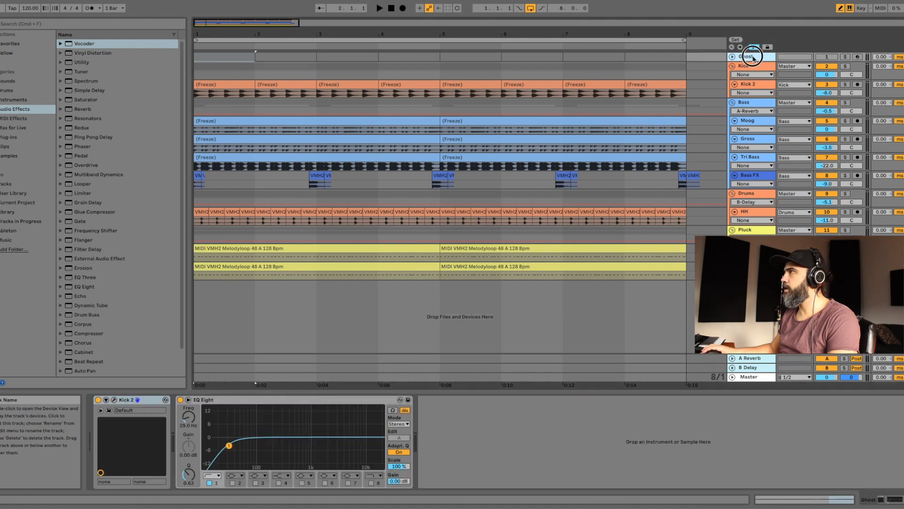
# Step: In the B Delay return's EQ Eight, set the low cut to about 114 Hz and the high band's gain to about -0.87 dB
pyautogui.click(750, 367)
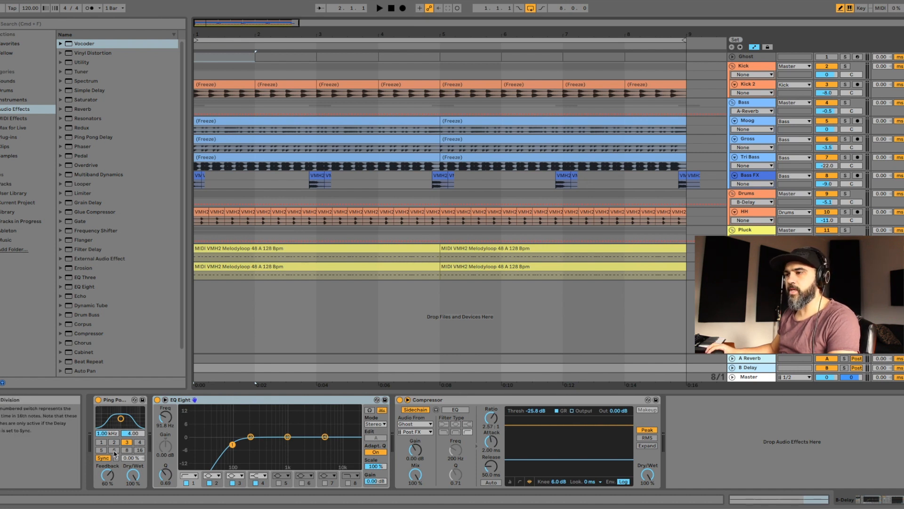
pyautogui.click(115, 400)
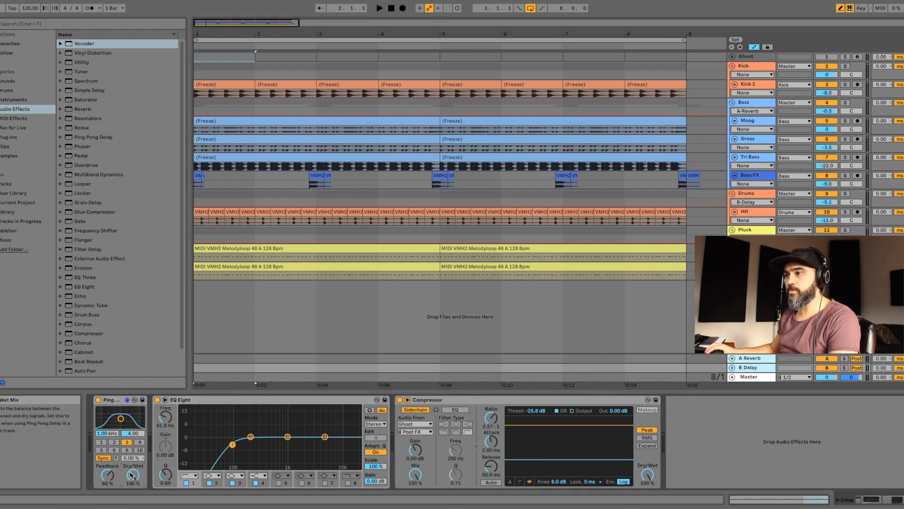
pyautogui.click(232, 401)
pyautogui.moveTo(232, 445); pyautogui.dragTo(238, 445)
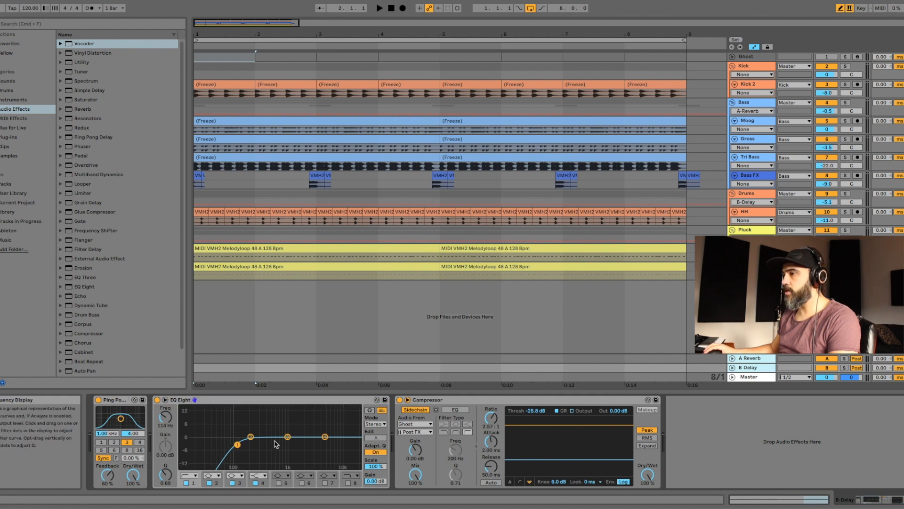
pyautogui.moveTo(325, 436); pyautogui.dragTo(325, 438)
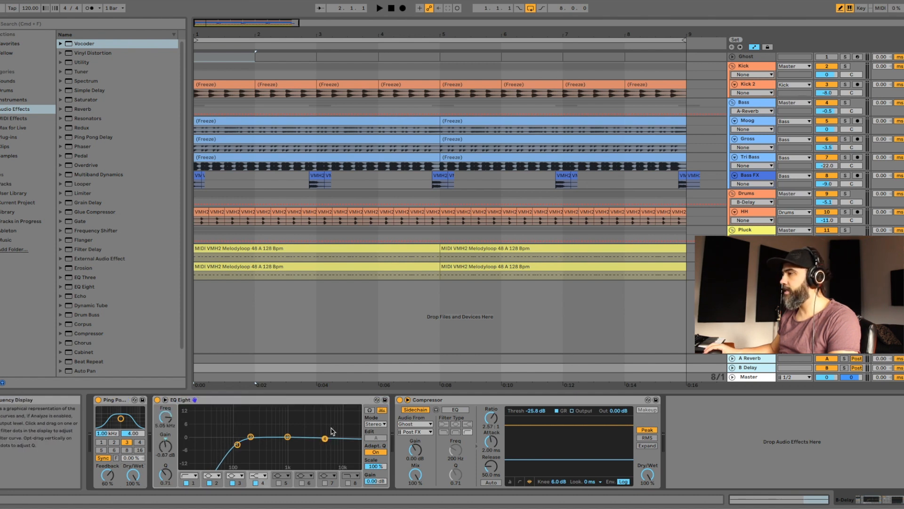
# Step: Check the sidechain source of the B Delay return's Compressor and set its threshold to about -18.6 dB
pyautogui.click(513, 402)
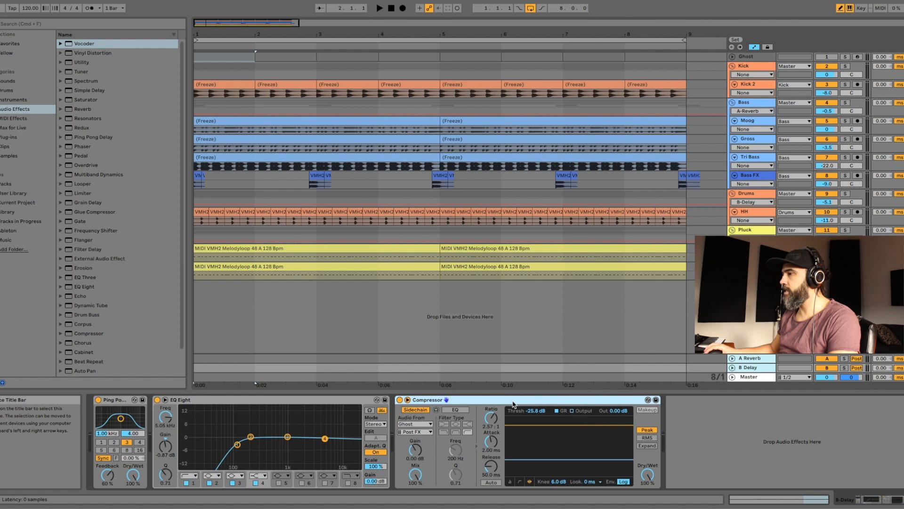
pyautogui.click(411, 424)
pyautogui.click(411, 425)
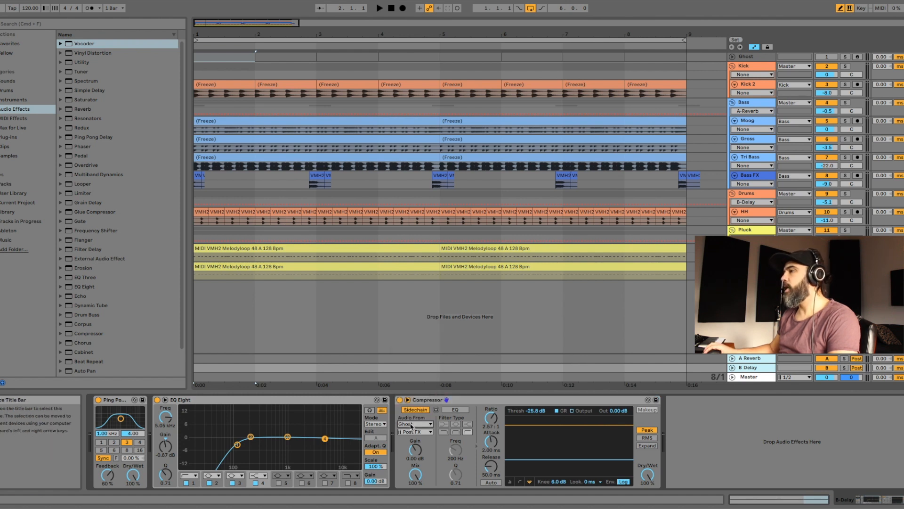
pyautogui.click(498, 399)
pyautogui.moveTo(536, 411); pyautogui.dragTo(536, 419)
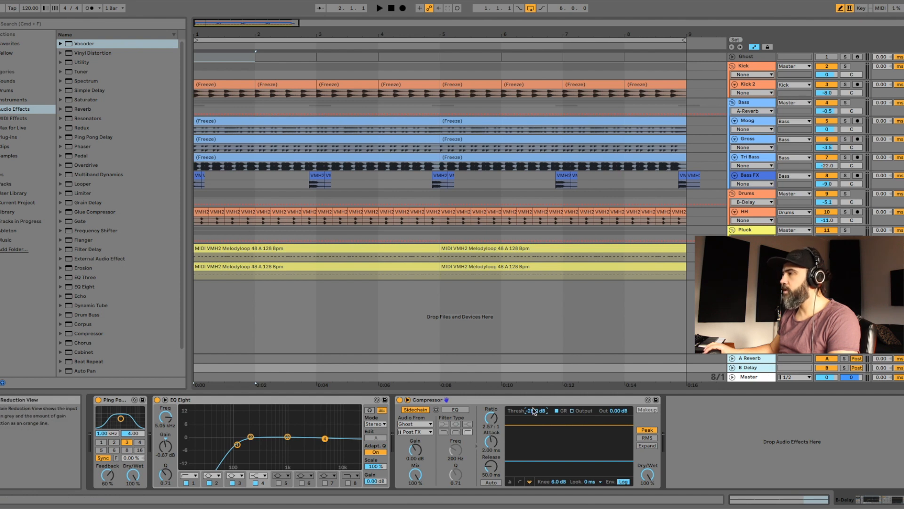
pyautogui.moveTo(535, 410); pyautogui.dragTo(534, 399)
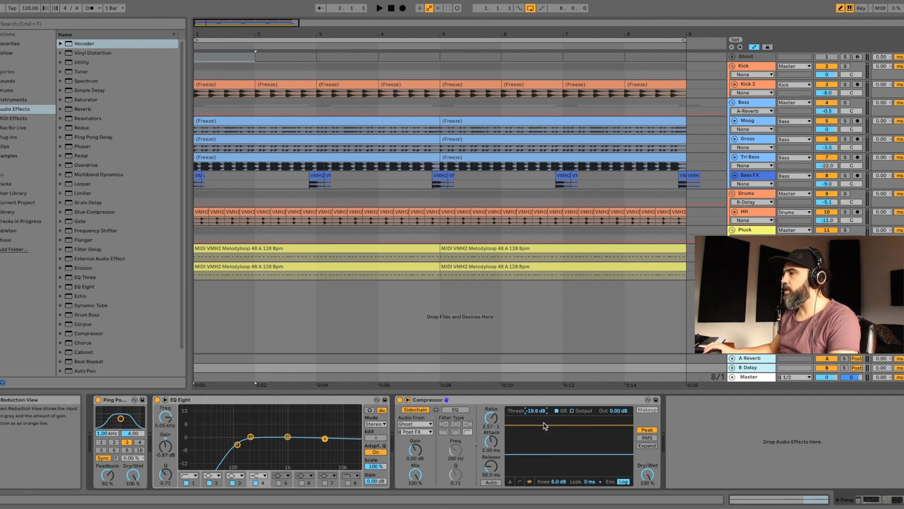
# Step: Review the A Reverb return's chain, select the Ghost clip in bar 1, and play the loop from there
pyautogui.click(752, 358)
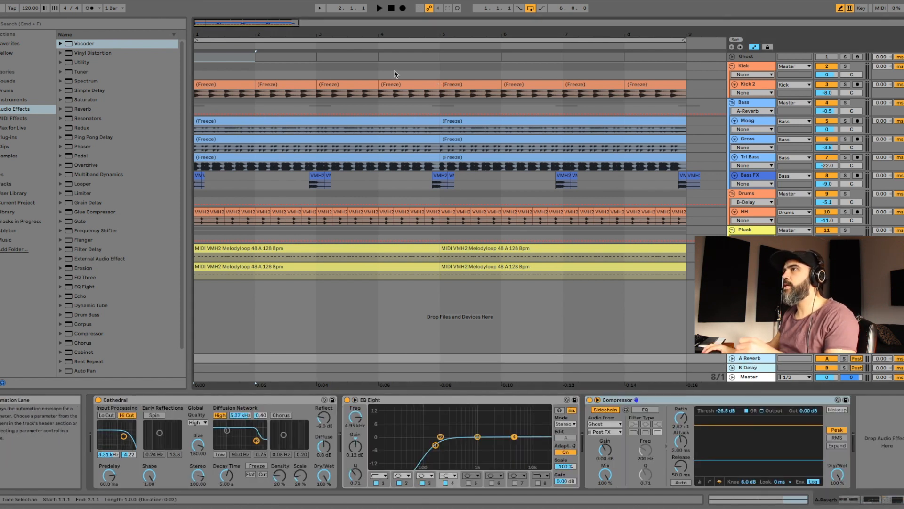
pyautogui.click(244, 59)
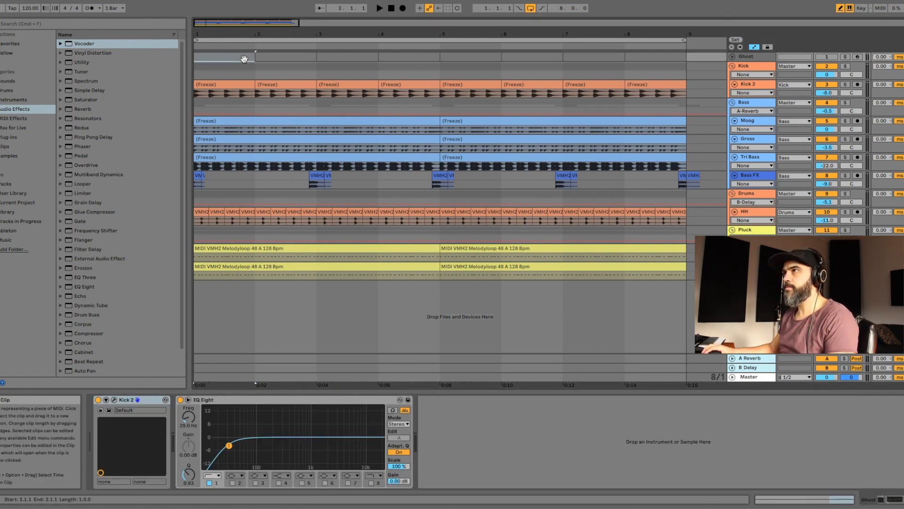
pyautogui.press('space')
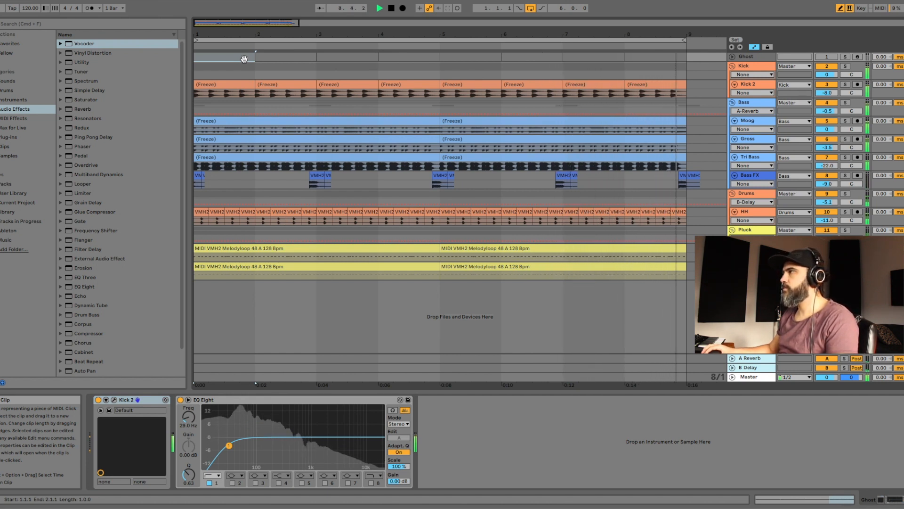
pyautogui.press('space')
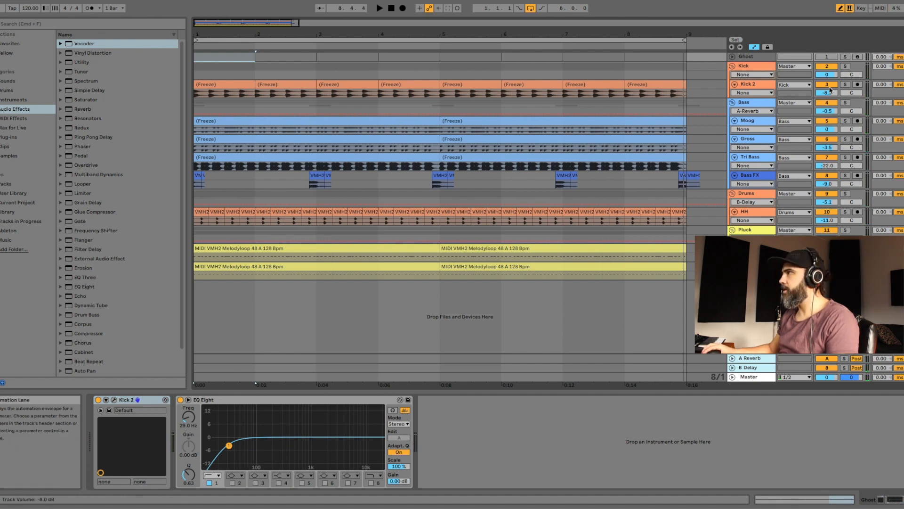
# Step: Expand the Bass group to reveal its sends and set A-Reverb to about -48 dB and B-Delay to about -43 dB
pyautogui.click(763, 102)
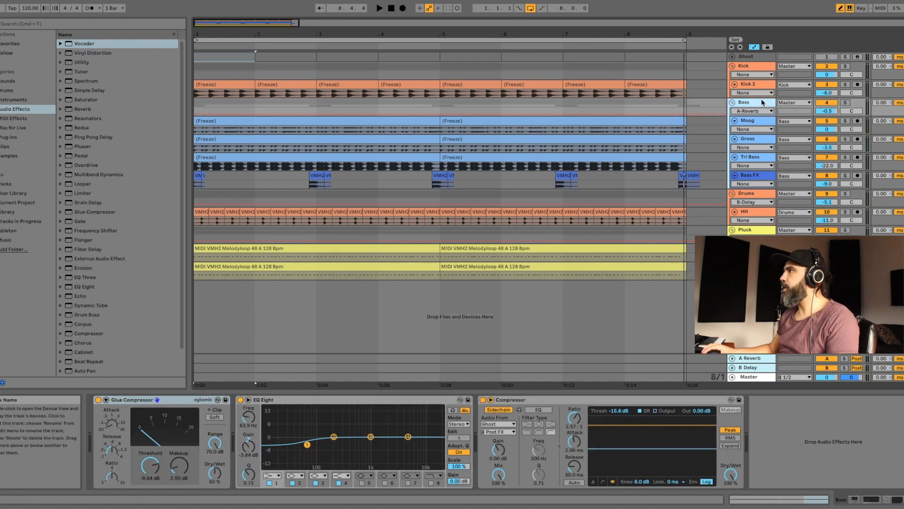
pyautogui.click(757, 66)
pyautogui.moveTo(754, 116); pyautogui.dragTo(753, 133)
pyautogui.moveTo(823, 119)
pyautogui.mouseDown()
pyautogui.moveTo(822, 111)
pyautogui.moveTo(823, 120)
pyautogui.mouseUp()
pyautogui.moveTo(839, 120); pyautogui.dragTo(828, 119)
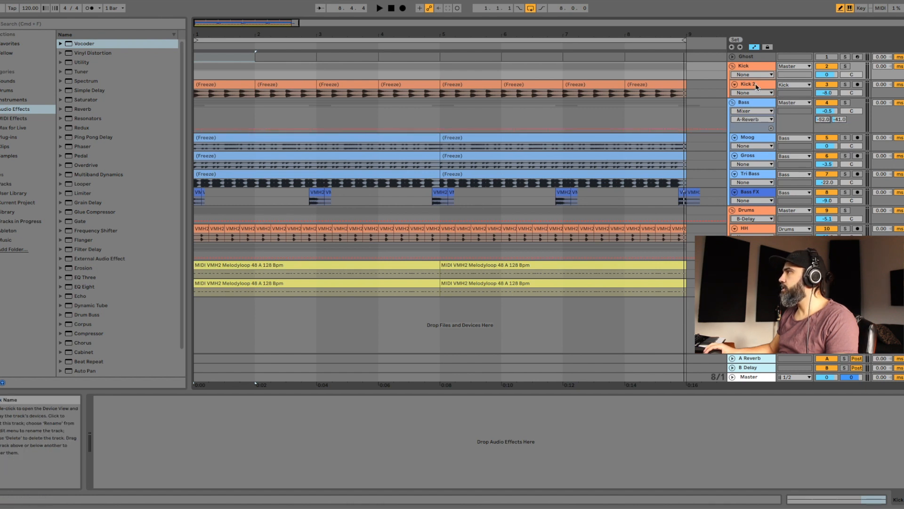
pyautogui.click(837, 121)
pyautogui.moveTo(837, 121); pyautogui.dragTo(827, 123)
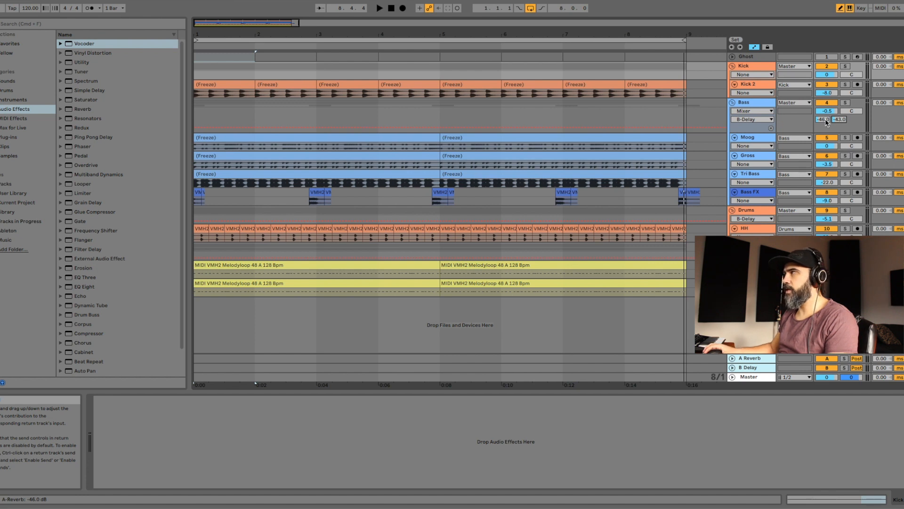
# Step: Set the Bass group's A-Reverb send to -10.3 dB and B-Delay send to -9.4 dB, and audition the soloed returns
pyautogui.click(827, 120)
pyautogui.moveTo(825, 120); pyautogui.dragTo(839, 118)
pyautogui.press('space')
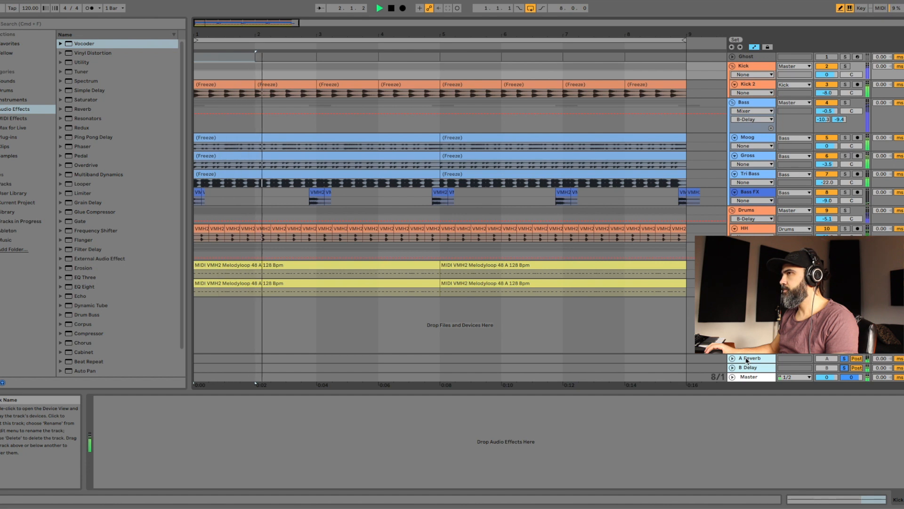
pyautogui.press('space')
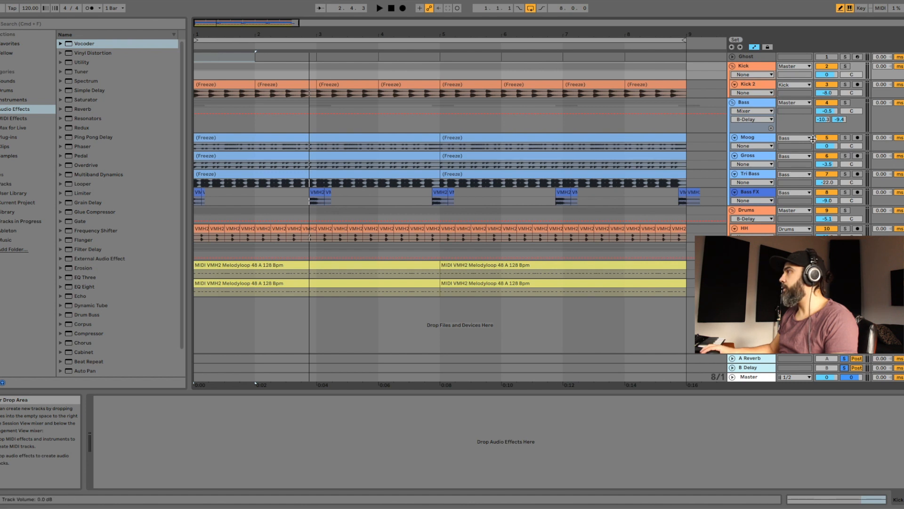
# Step: Set the Bass group's A-Reverb send to about -48 dB and B-Delay send to about -29 dB, and shrink the group's lane
pyautogui.moveTo(824, 119); pyautogui.dragTo(823, 131)
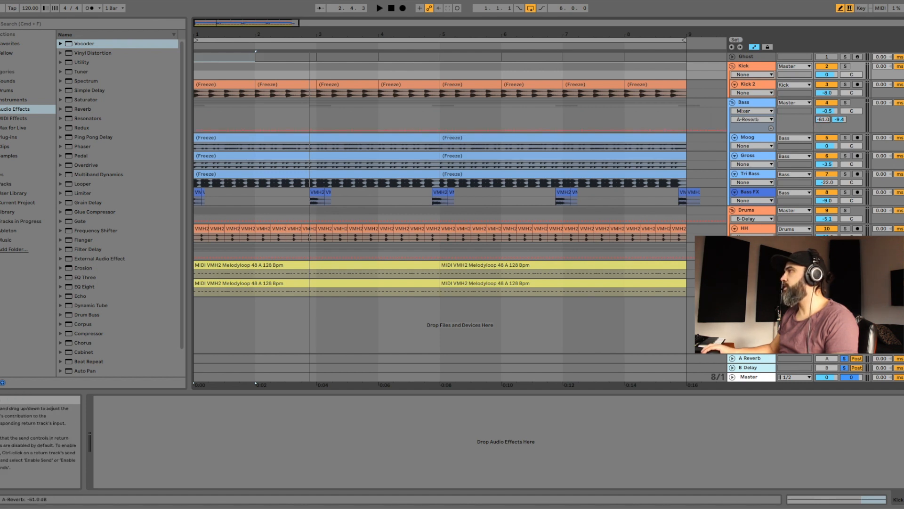
pyautogui.click(840, 119)
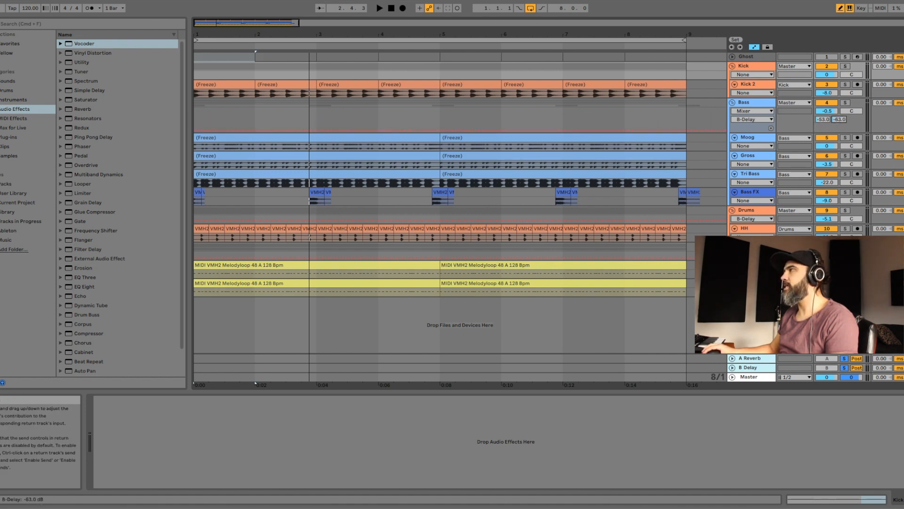
pyautogui.moveTo(834, 120); pyautogui.dragTo(837, 116)
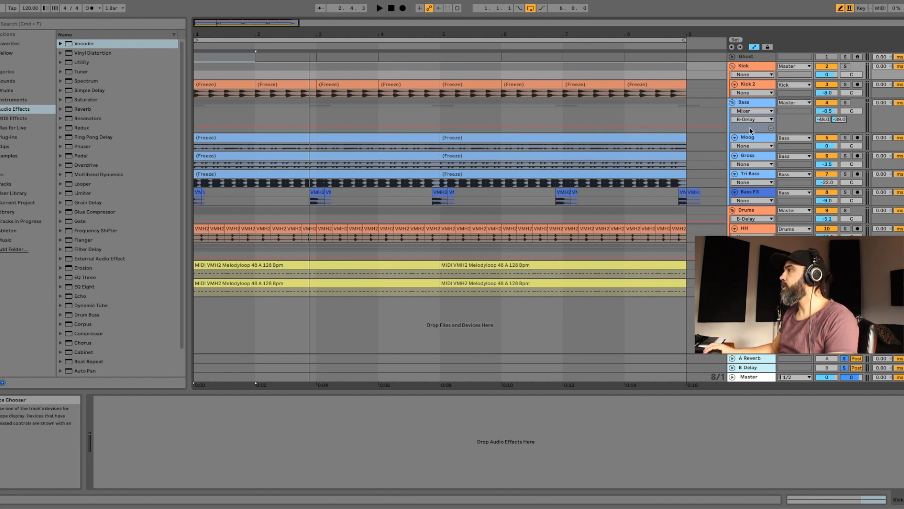
pyautogui.moveTo(753, 131); pyautogui.dragTo(753, 116)
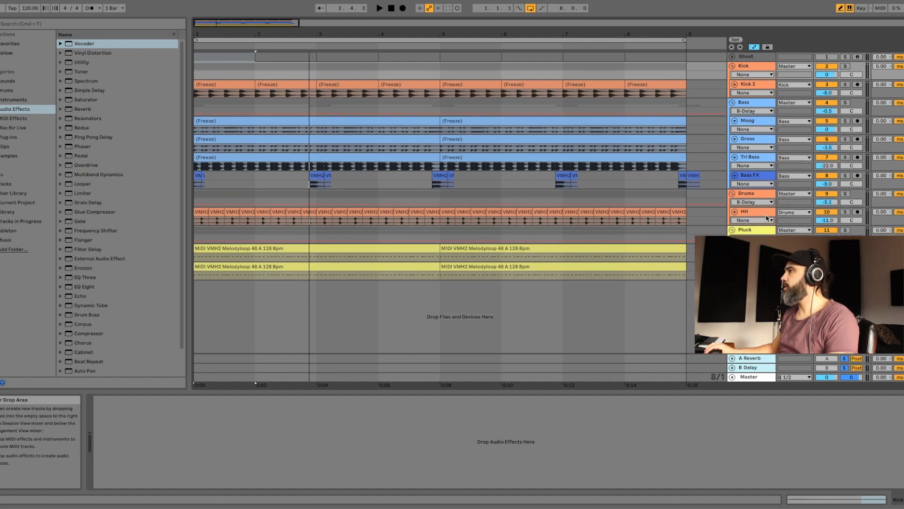
# Step: Expand and solo the Drums group, play from bar 3, and set its A-Reverb send to about -46 dB and B-Delay send to about -39 dB
pyautogui.moveTo(763, 207); pyautogui.dragTo(763, 232)
pyautogui.click(846, 195)
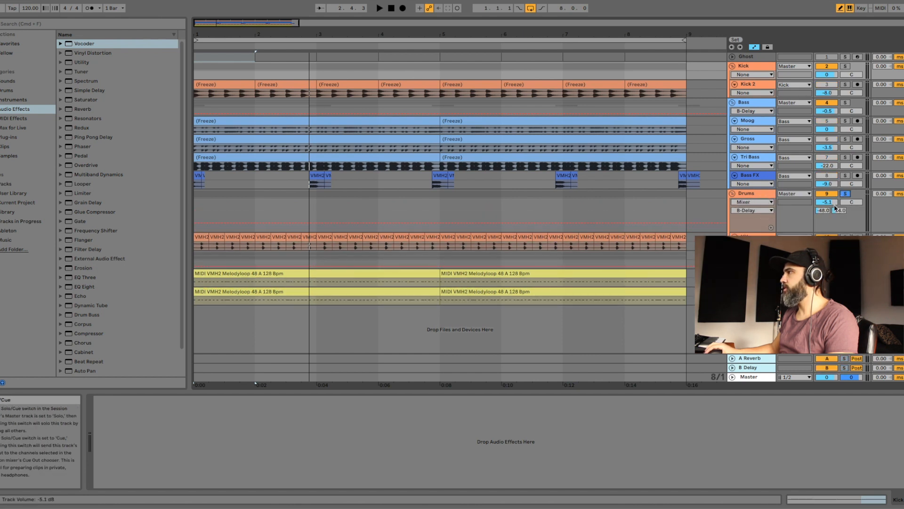
pyautogui.click(322, 237)
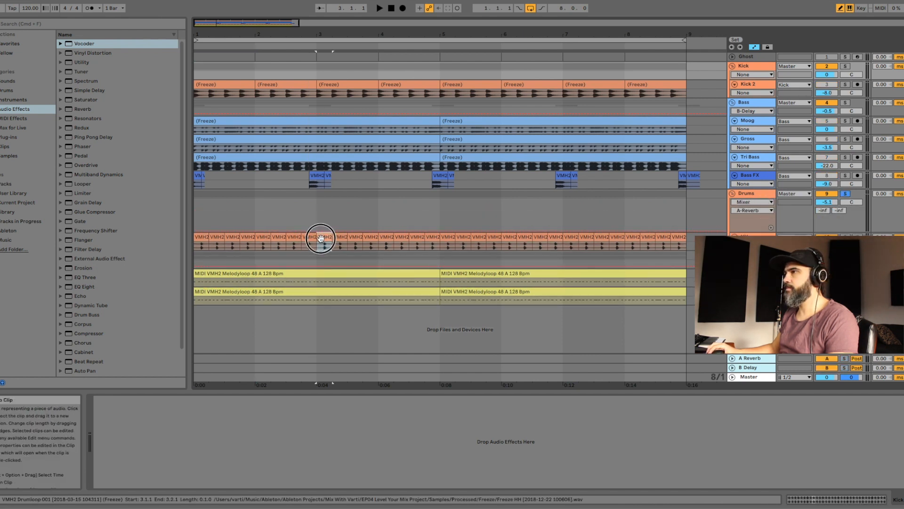
pyautogui.press('space')
pyautogui.moveTo(822, 211); pyautogui.dragTo(839, 200)
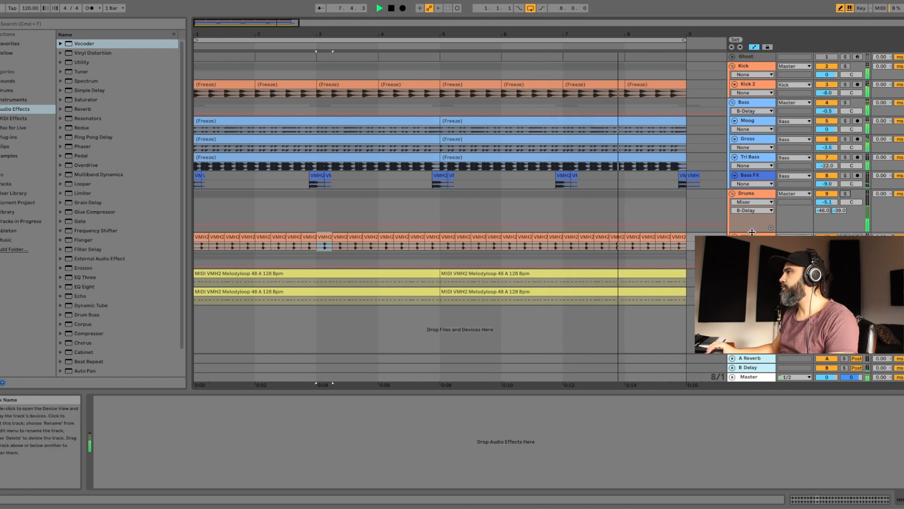
# Step: Shrink the Drums group's lane, and audition the Pluck group soloed with its A-Reverb send set to about -39 dB
pyautogui.moveTo(753, 231); pyautogui.dragTo(752, 214)
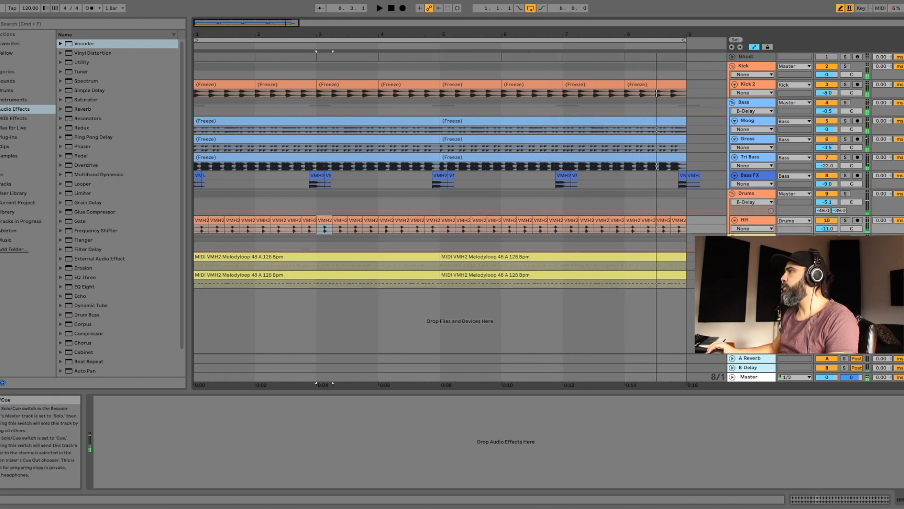
pyautogui.press('space')
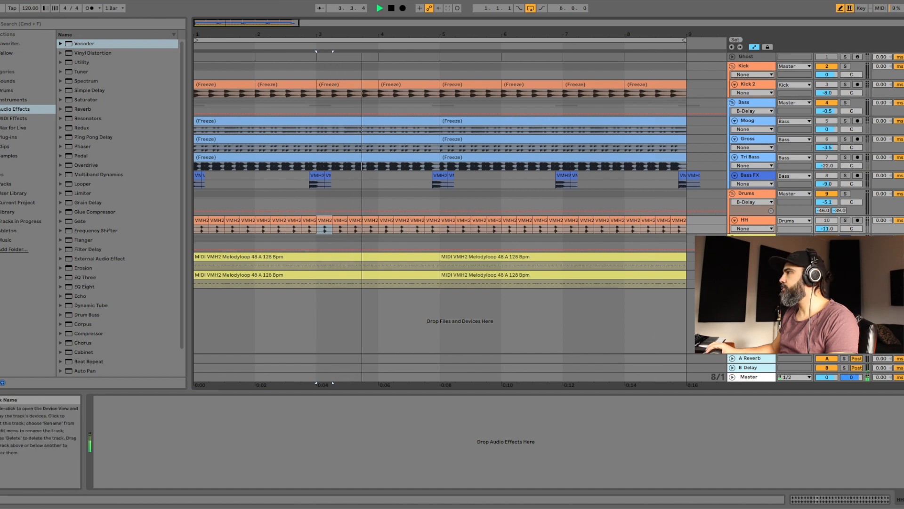
pyautogui.moveTo(753, 251); pyautogui.dragTo(753, 284)
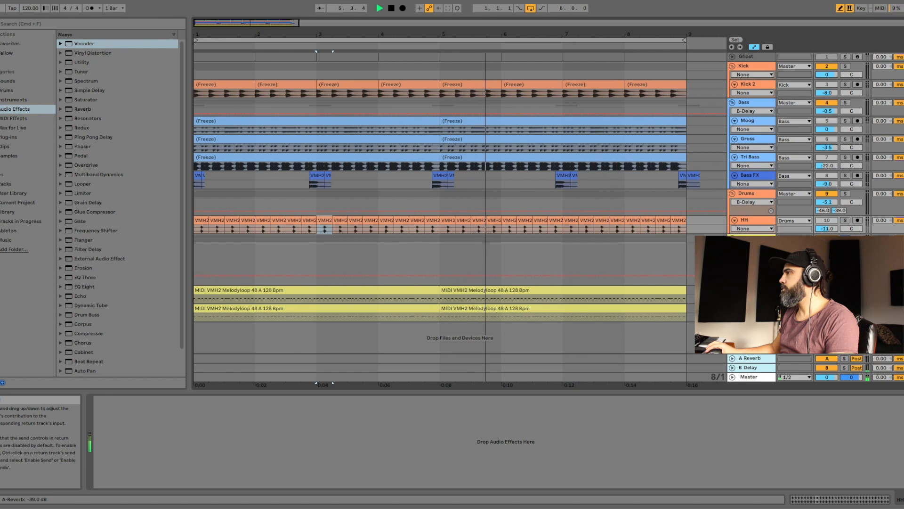
pyautogui.moveTo(753, 284); pyautogui.dragTo(753, 251)
pyautogui.press('space')
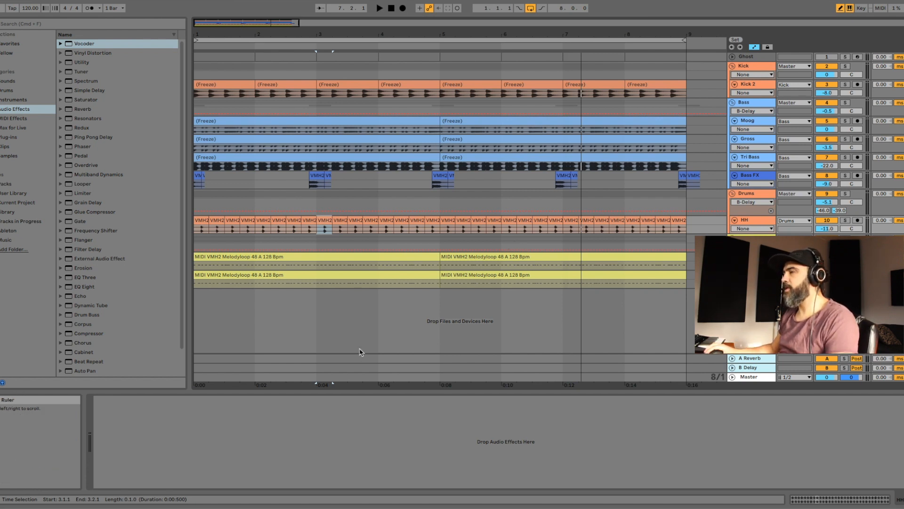
# Step: Display the B Delay return's device chain and shrink the Drums group's lane until its sends are hidden
pyautogui.click(750, 367)
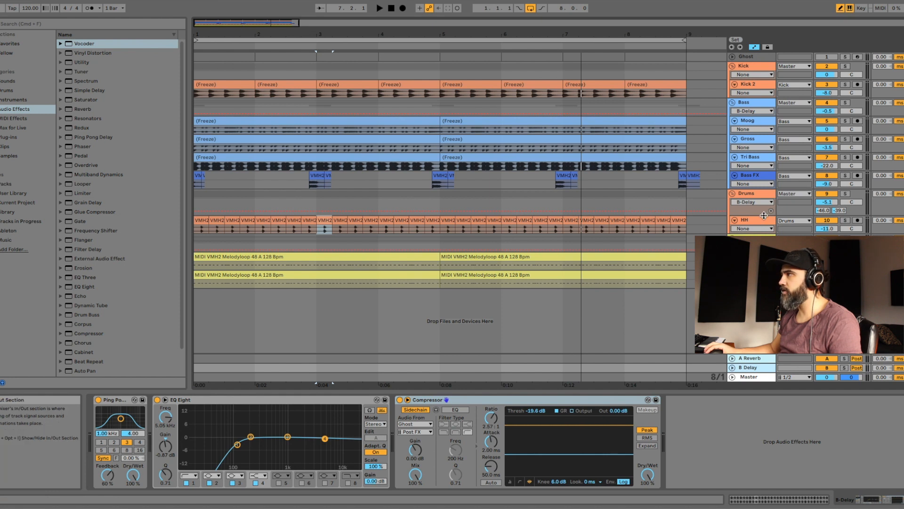
pyautogui.moveTo(762, 214); pyautogui.dragTo(762, 205)
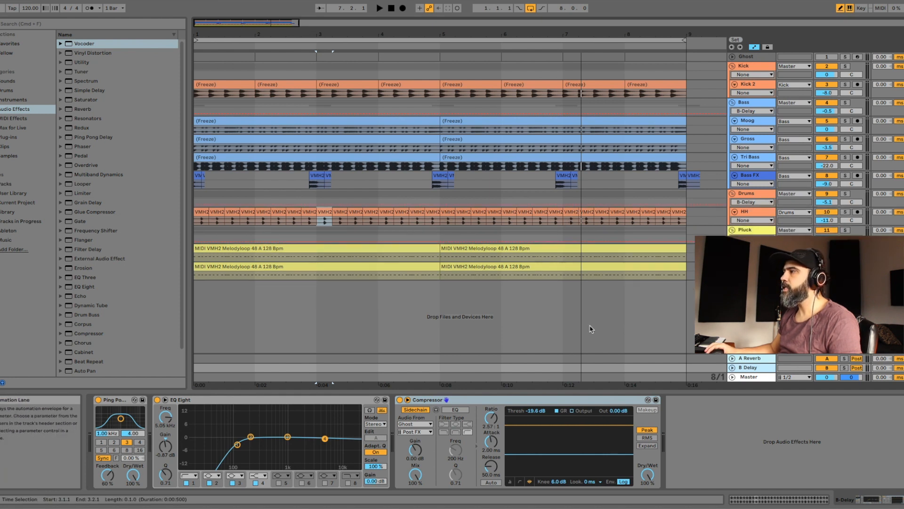